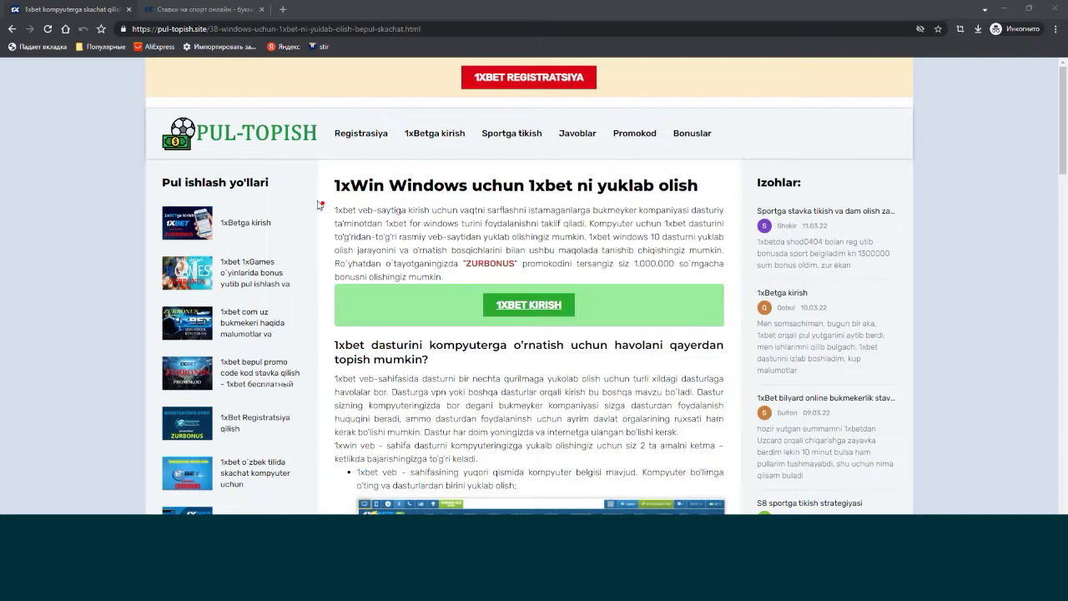
# Mark up the article's PUL-TOPISH logo, computer icon, Windows item and 1XBET KIRISH link.
pyautogui.moveTo(173, 147)
pyautogui.mouseDown()
pyautogui.moveTo(330, 159)
pyautogui.moveTo(259, 106)
pyautogui.moveTo(150, 134)
pyautogui.moveTo(194, 156)
pyautogui.mouseUp()
pyautogui.moveTo(1061, 155); pyautogui.dragTo(1065, 219)
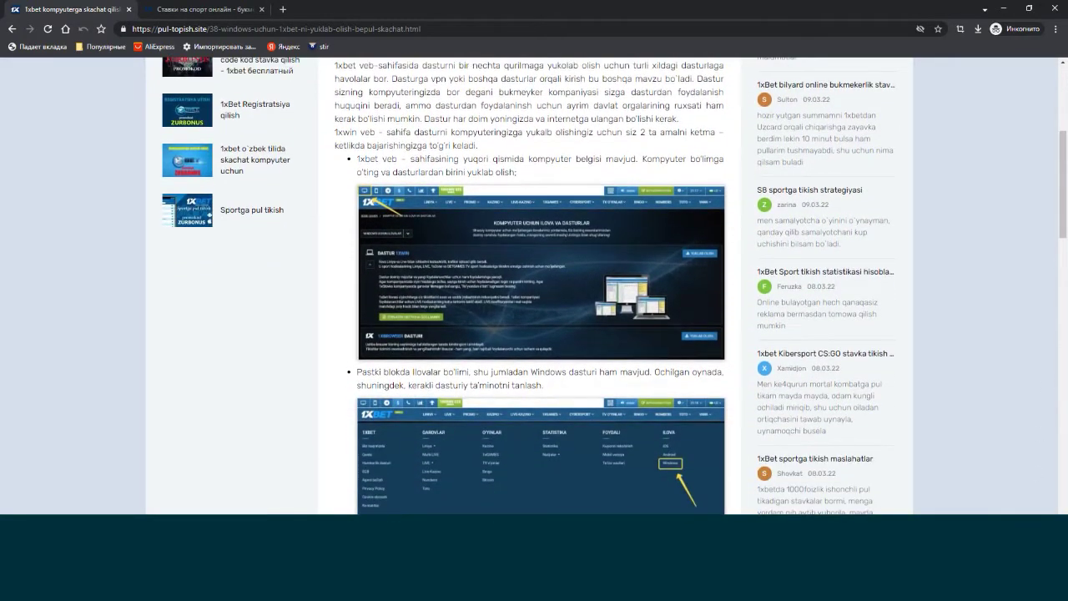
pyautogui.moveTo(370, 209)
pyautogui.mouseDown()
pyautogui.moveTo(377, 186)
pyautogui.moveTo(354, 186)
pyautogui.moveTo(358, 205)
pyautogui.mouseUp()
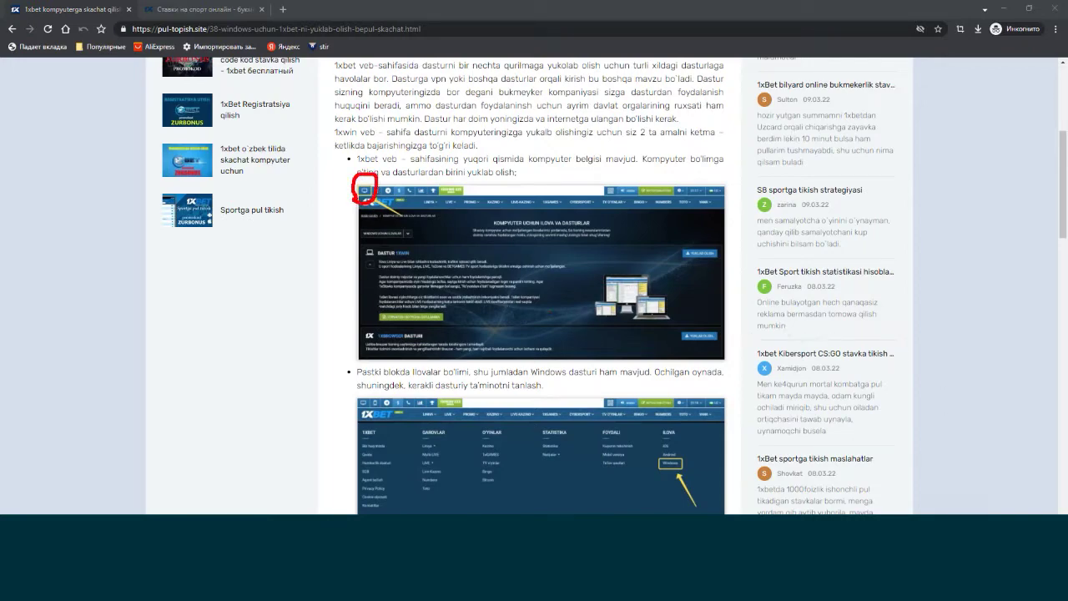
pyautogui.scroll(-3, 862, 320)
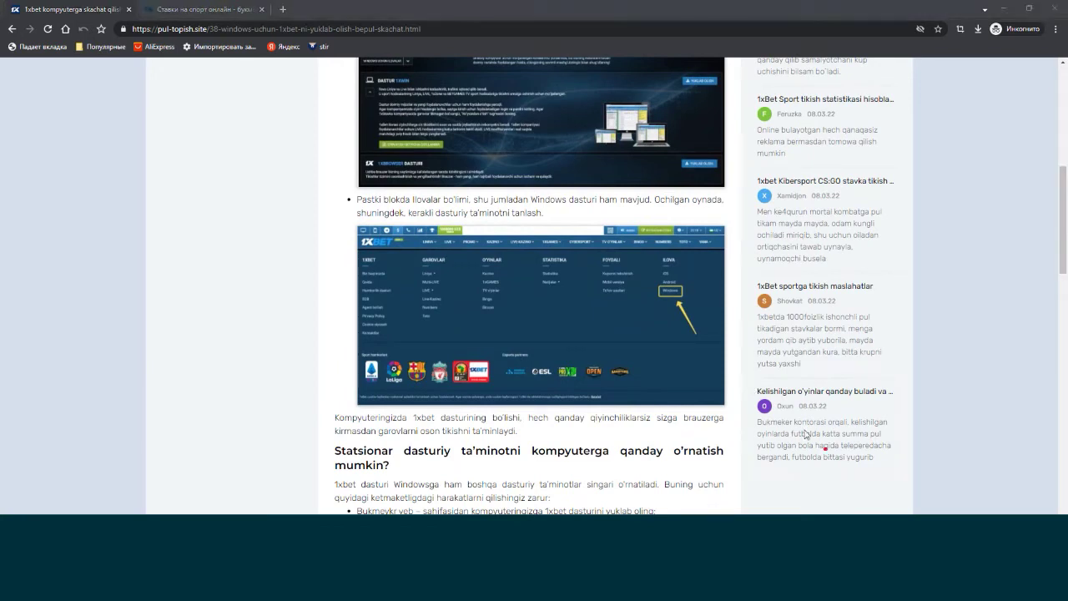
pyautogui.moveTo(660, 295)
pyautogui.mouseDown()
pyautogui.moveTo(689, 300)
pyautogui.moveTo(672, 278)
pyautogui.moveTo(660, 289)
pyautogui.mouseUp()
pyautogui.moveTo(1063, 234); pyautogui.dragTo(1067, 133)
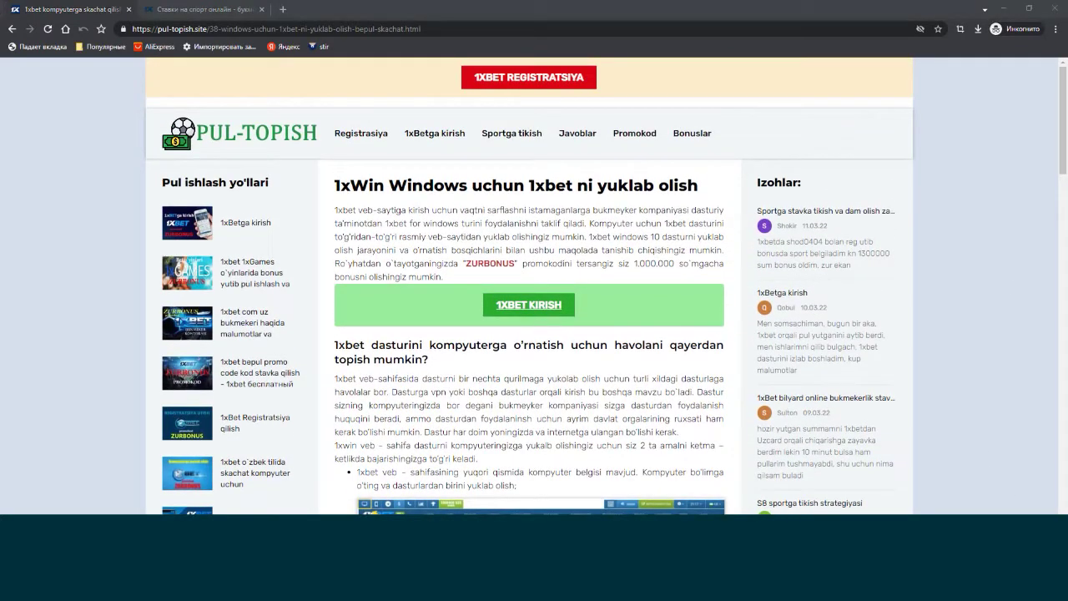
pyautogui.moveTo(501, 404)
pyautogui.mouseDown()
pyautogui.moveTo(511, 320)
pyautogui.moveTo(514, 331)
pyautogui.mouseUp()
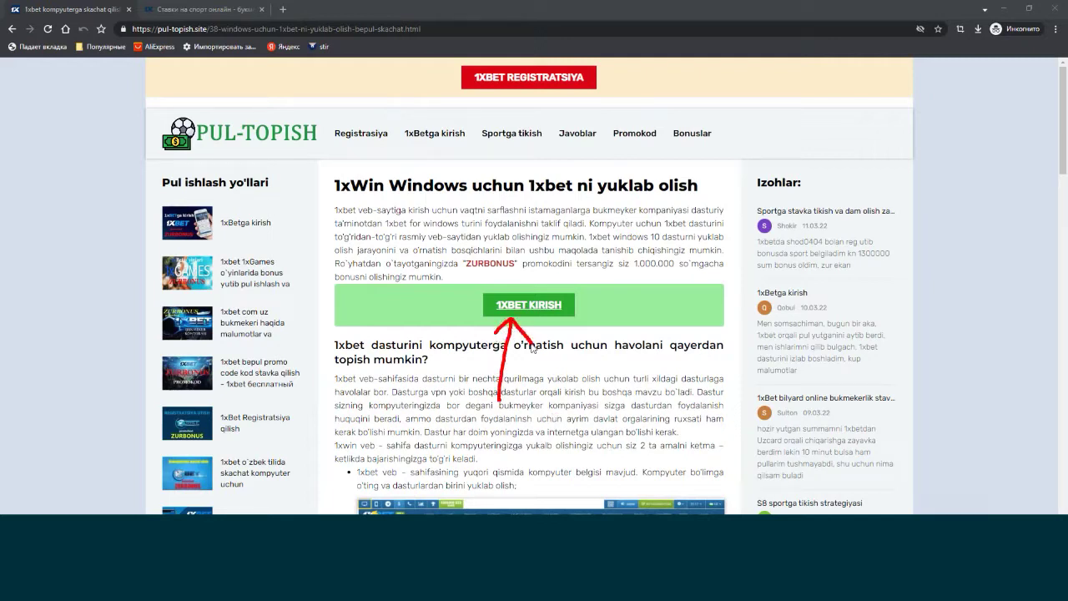
pyautogui.press('Escape')
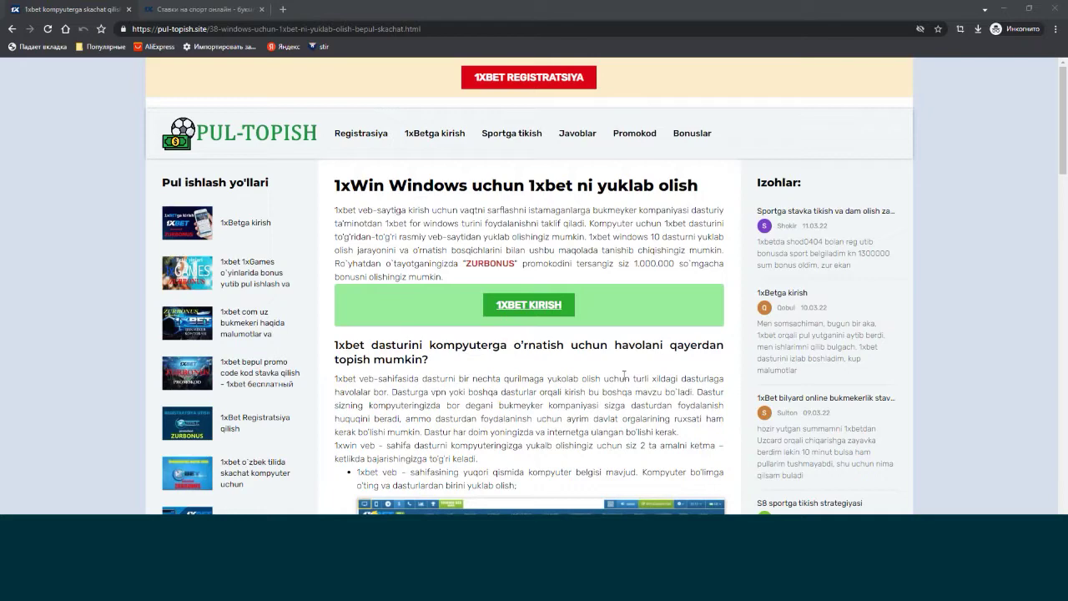
# Open the 1xBet site in a new tab and highlight its desktop applications link.
pyautogui.click(518, 305)
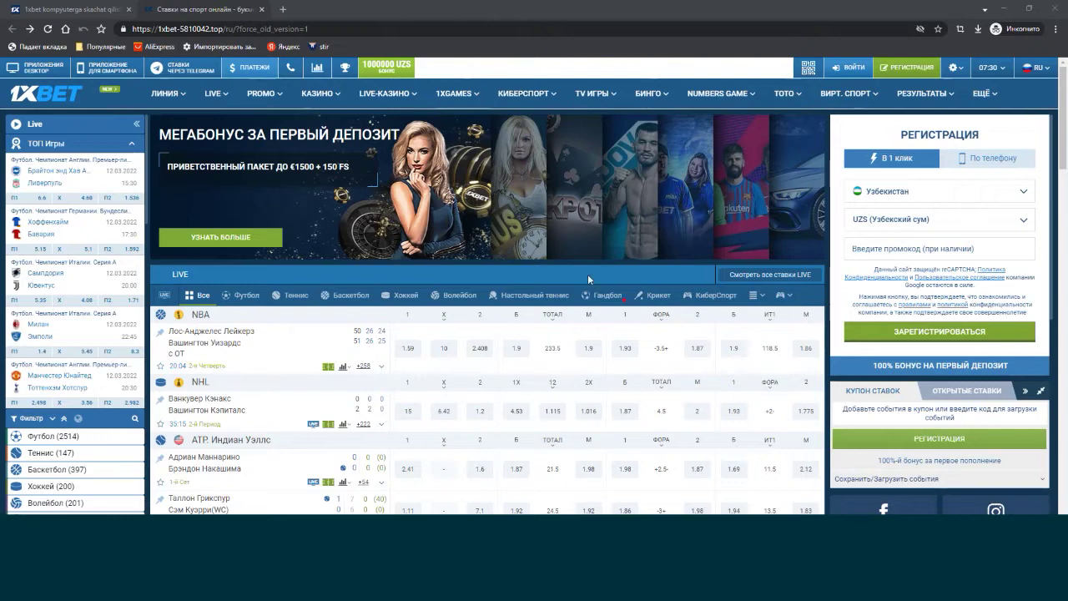
pyautogui.moveTo(77, 86)
pyautogui.mouseDown()
pyautogui.moveTo(64, 56)
pyautogui.moveTo(12, 52)
pyautogui.moveTo(52, 155)
pyautogui.moveTo(41, 99)
pyautogui.mouseUp()
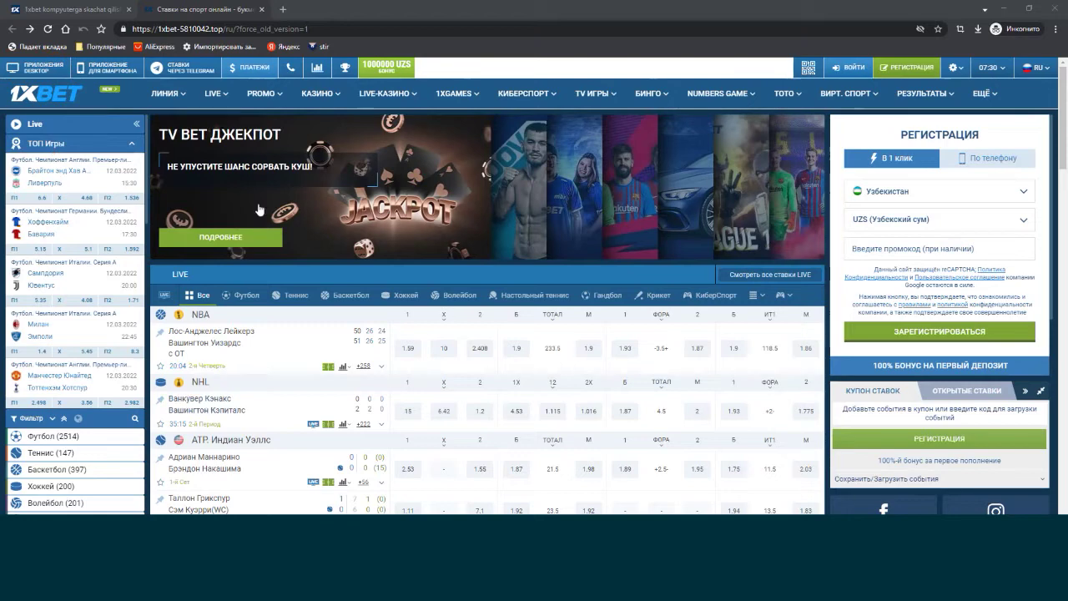
pyautogui.press('F5')
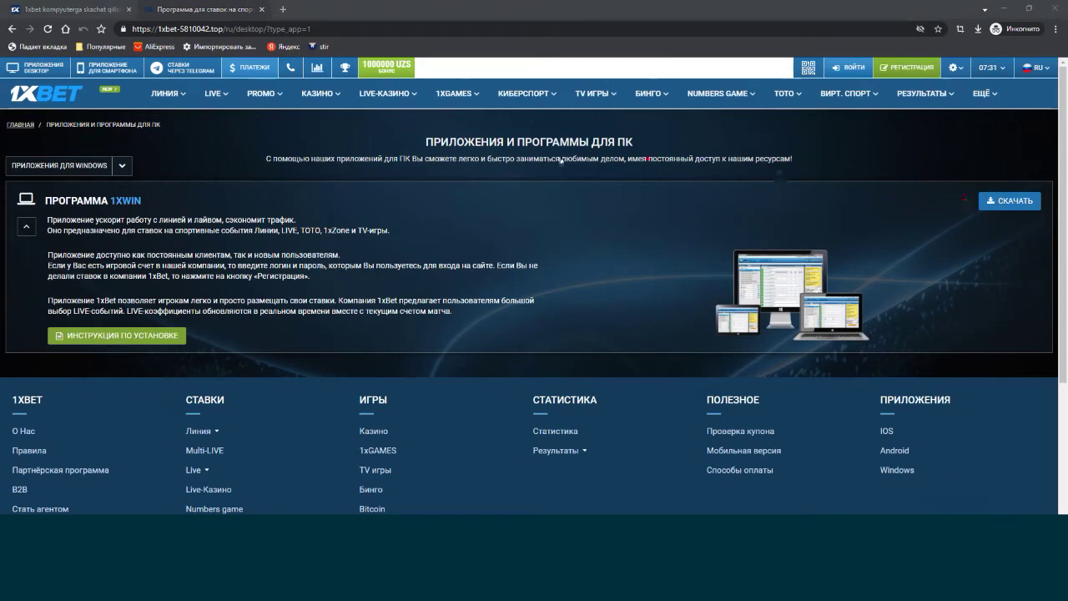
# Download the 1XWIN setup.exe via СКАЧАТЬ, choosing the Desktop as the save folder.
pyautogui.moveTo(968, 207)
pyautogui.mouseDown()
pyautogui.moveTo(983, 221)
pyautogui.moveTo(1044, 216)
pyautogui.moveTo(998, 186)
pyautogui.moveTo(975, 202)
pyautogui.moveTo(963, 331)
pyautogui.mouseUp()
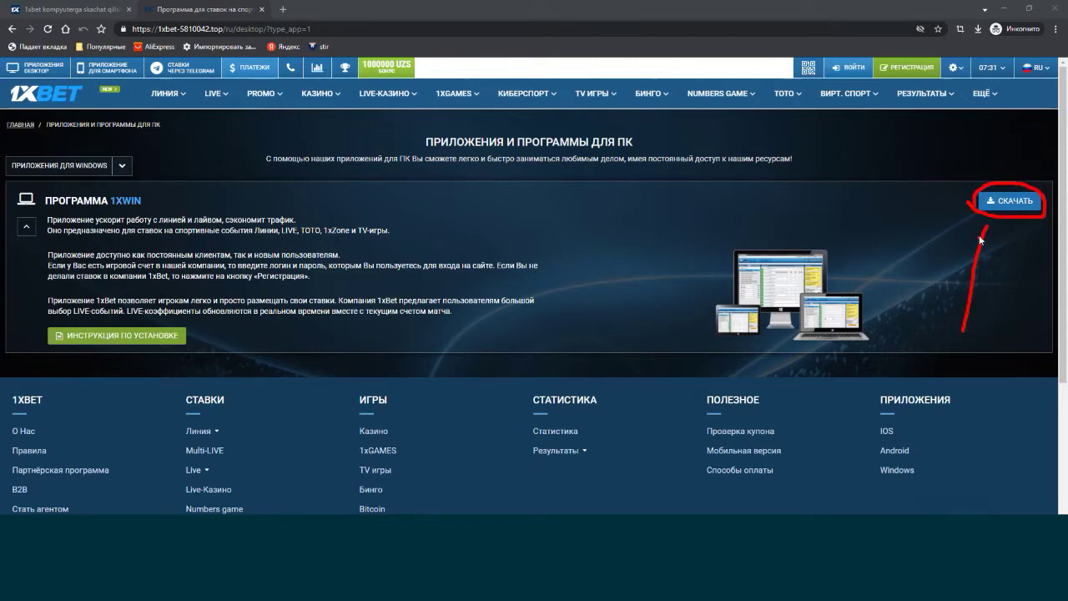
pyautogui.moveTo(987, 229)
pyautogui.mouseDown()
pyautogui.moveTo(965, 243)
pyautogui.moveTo(1002, 251)
pyautogui.mouseUp()
pyautogui.click(1010, 205)
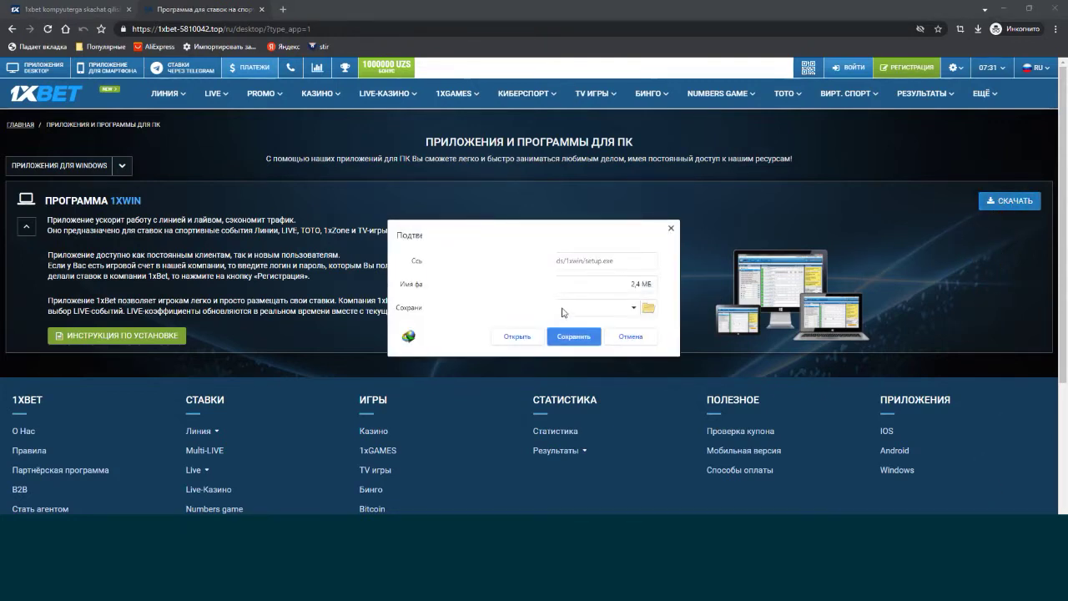
pyautogui.click(647, 308)
pyautogui.click(429, 428)
pyautogui.click(809, 499)
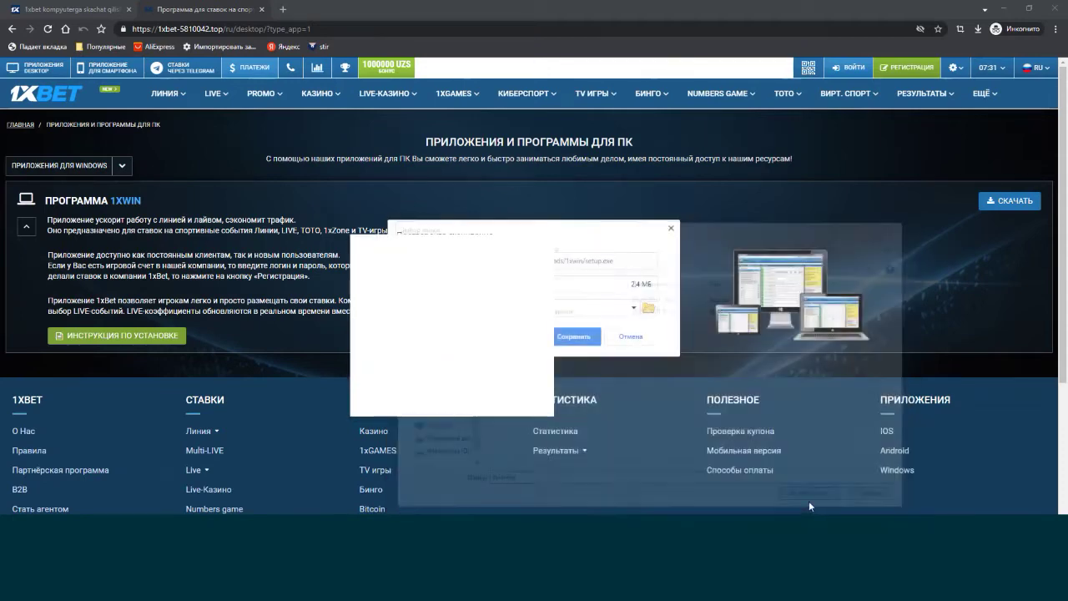
pyautogui.press('Return')
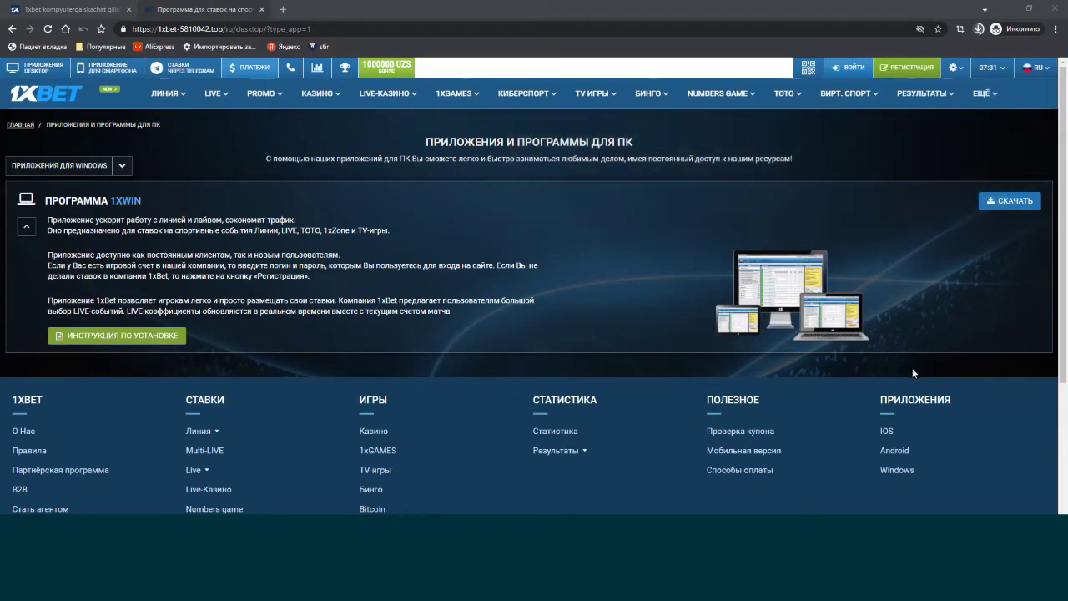
# Show the desktop and inspect, then dismiss, the context menu of the downloaded setup.exe.
pyautogui.press('super+d')
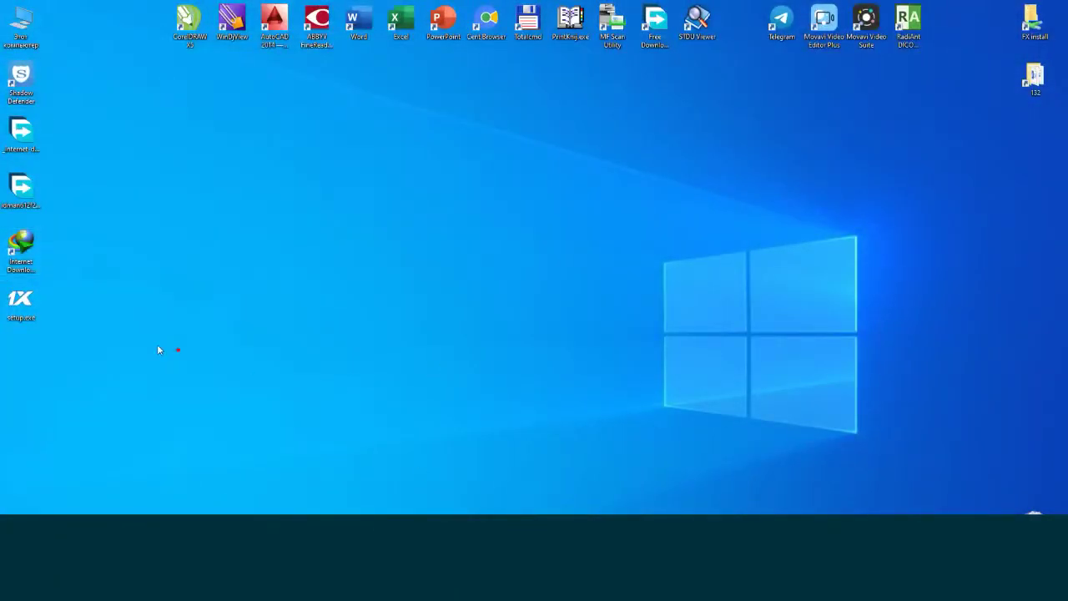
pyautogui.moveTo(2, 332)
pyautogui.mouseDown()
pyautogui.moveTo(46, 282)
pyautogui.moveTo(2, 313)
pyautogui.mouseUp()
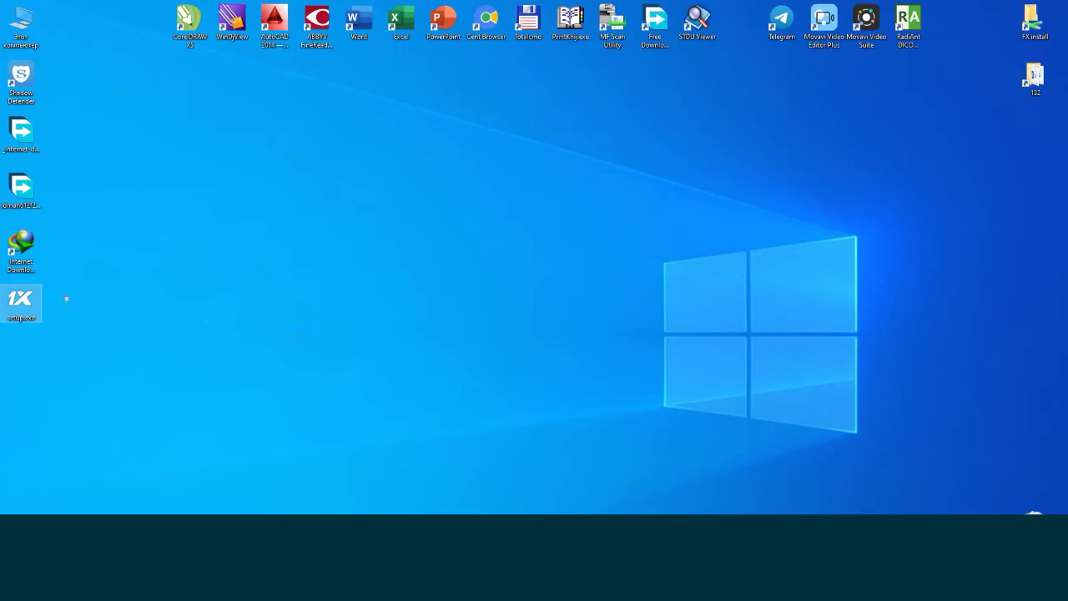
pyautogui.rightClick(23, 305)
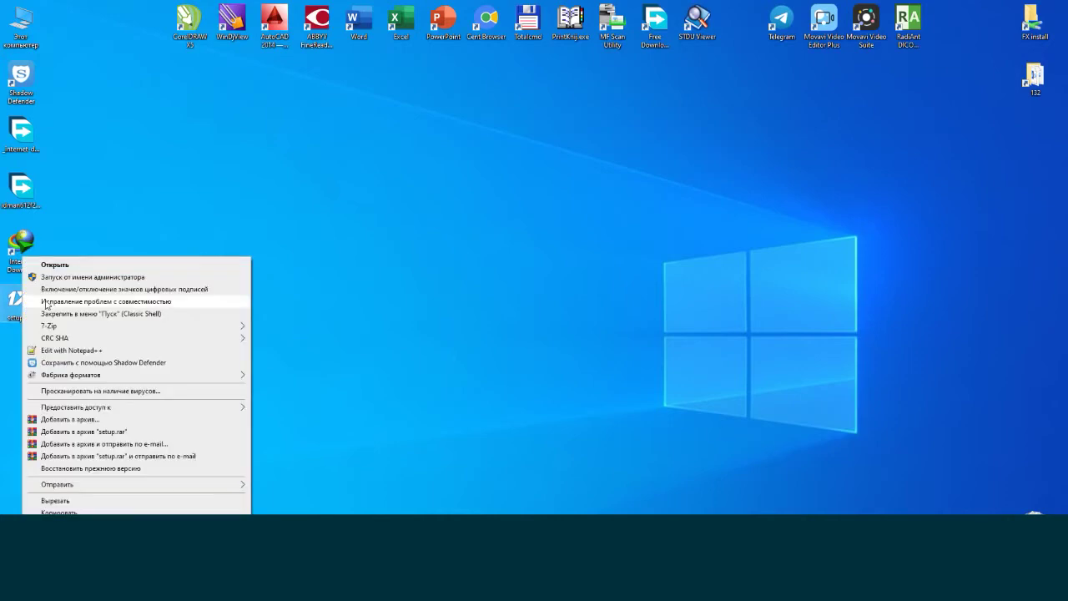
pyautogui.click(70, 262)
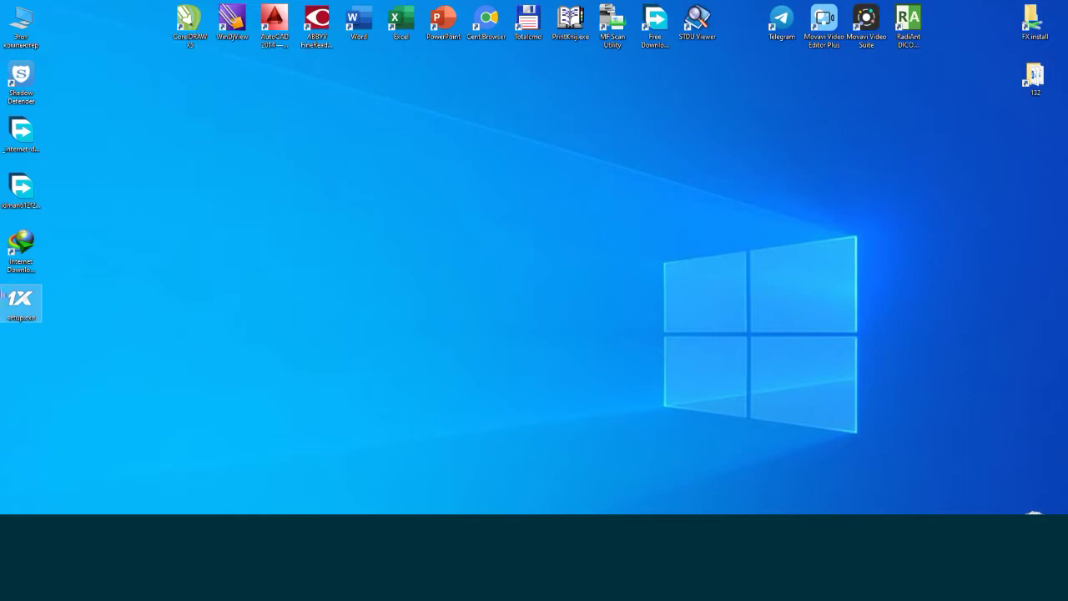
# Run setup.exe and confirm Русский as the installer language.
pyautogui.doubleClick(14, 309)
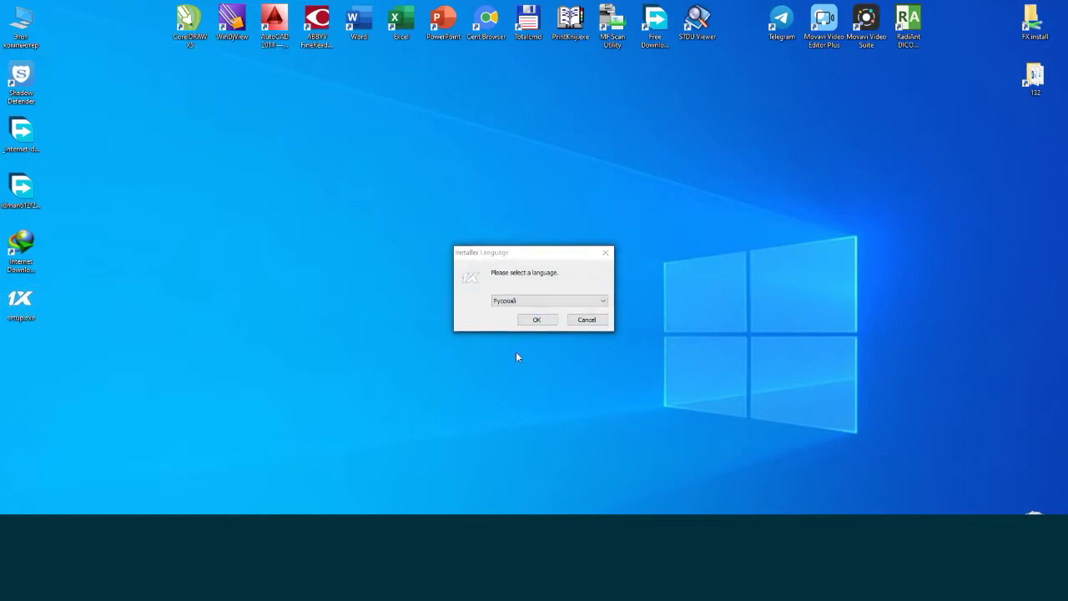
pyautogui.moveTo(488, 304); pyautogui.dragTo(567, 308)
pyautogui.moveTo(535, 334)
pyautogui.mouseDown()
pyautogui.moveTo(521, 357)
pyautogui.moveTo(576, 365)
pyautogui.mouseUp()
pyautogui.click(581, 365)
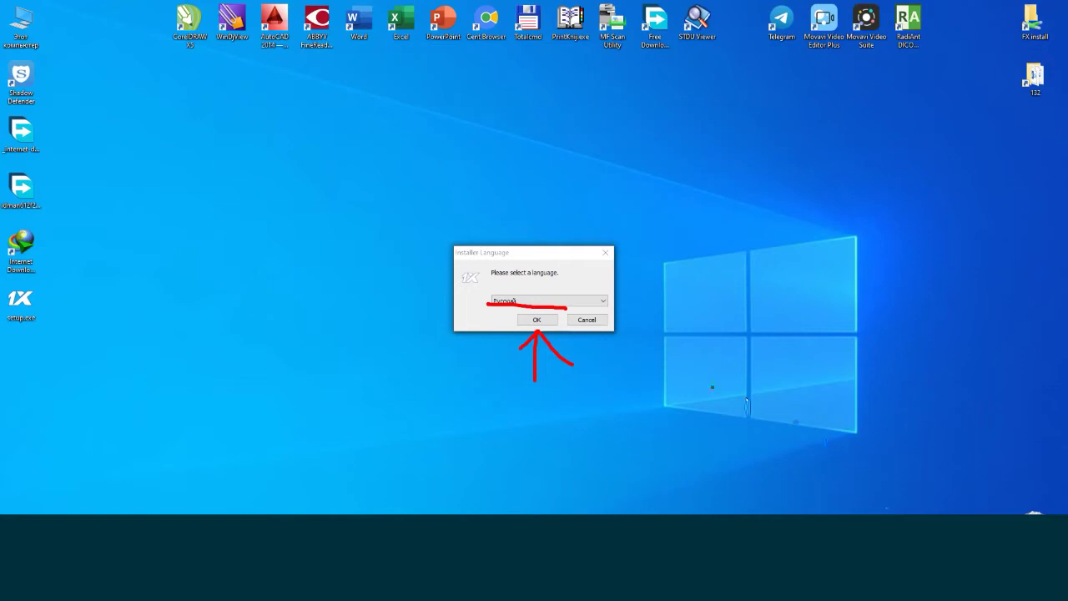
pyautogui.click(537, 320)
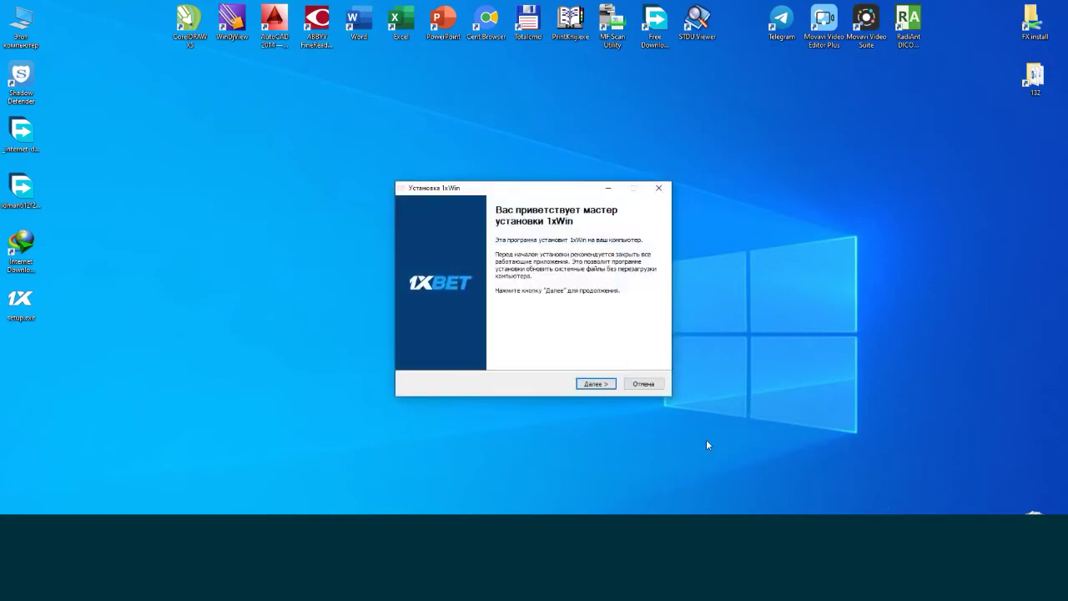
pyautogui.click(567, 404)
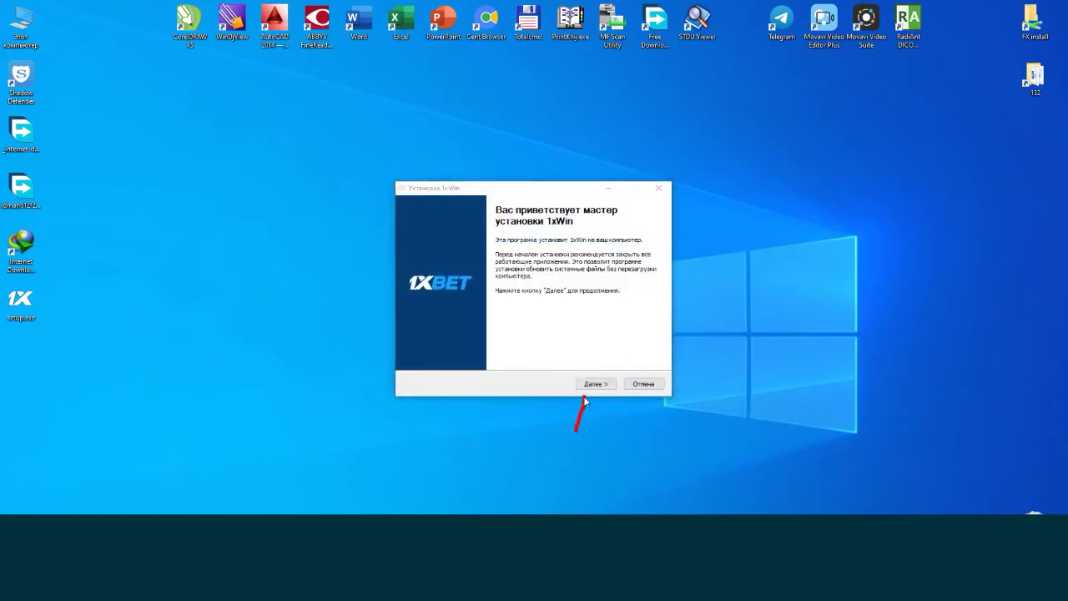
pyautogui.moveTo(581, 396); pyautogui.dragTo(575, 406)
pyautogui.moveTo(582, 397); pyautogui.dragTo(595, 409)
pyautogui.press('Escape')
# Install 1xWin with 'Не создавать ярлыки' ticked so no Start-menu shortcuts are made.
pyautogui.click(596, 384)
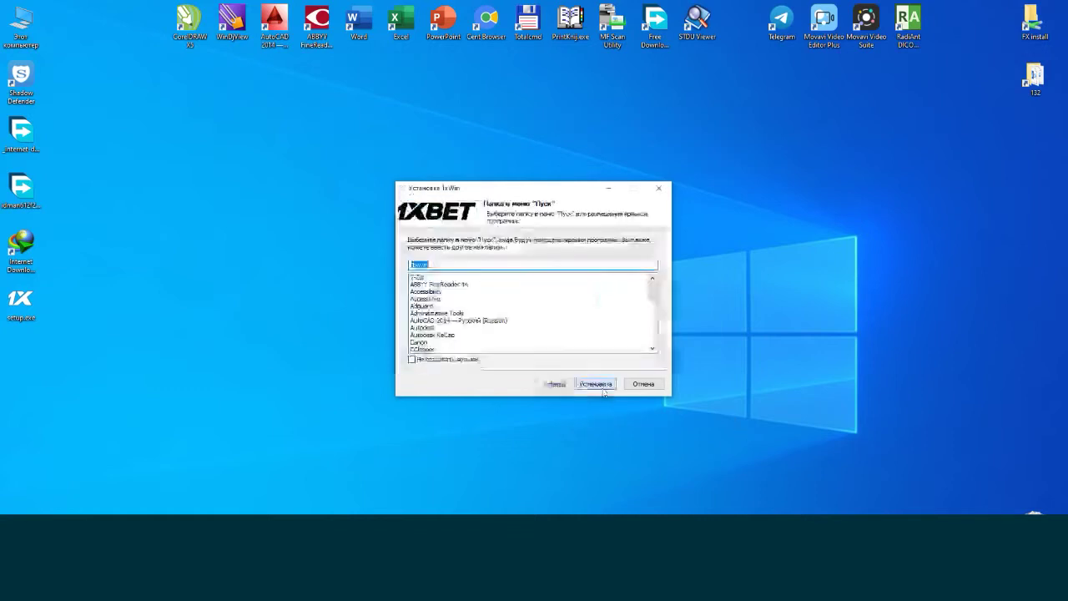
pyautogui.moveTo(652, 289)
pyautogui.mouseDown()
pyautogui.moveTo(656, 357)
pyautogui.moveTo(651, 288)
pyautogui.mouseUp()
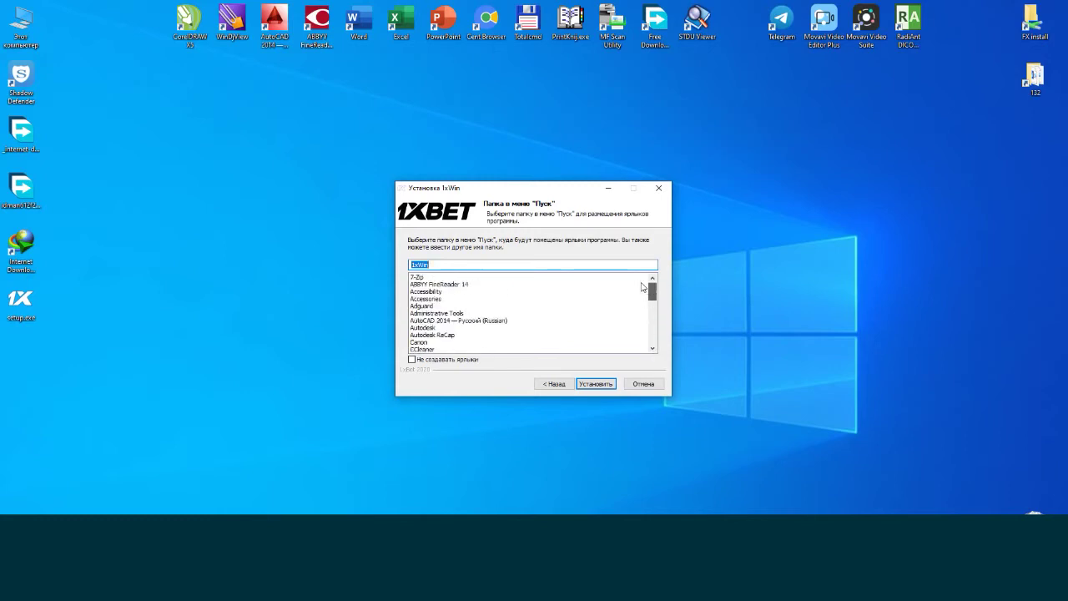
pyautogui.click(429, 360)
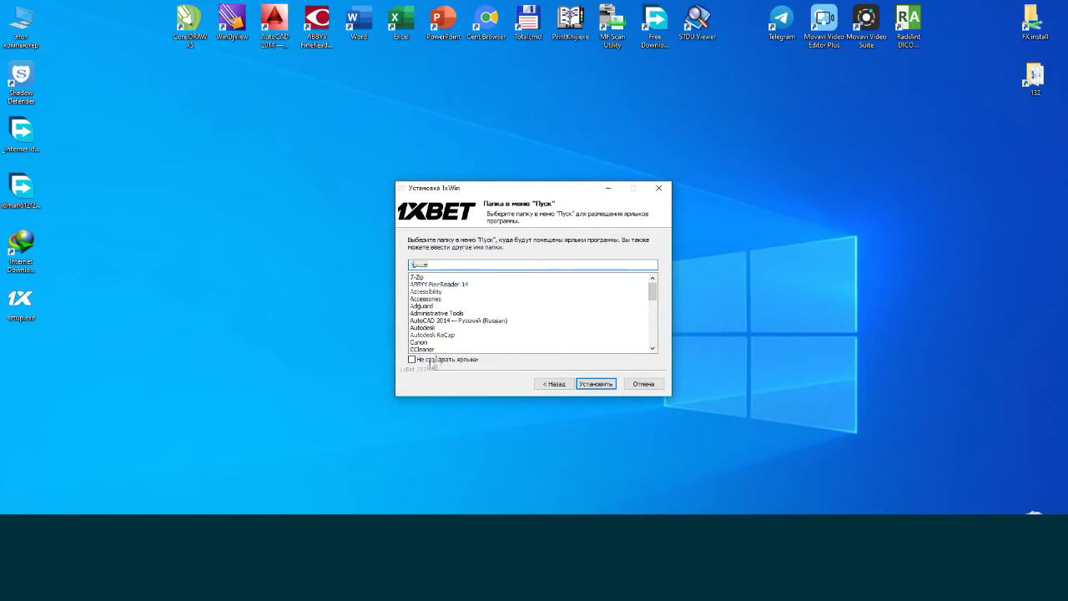
pyautogui.click(591, 385)
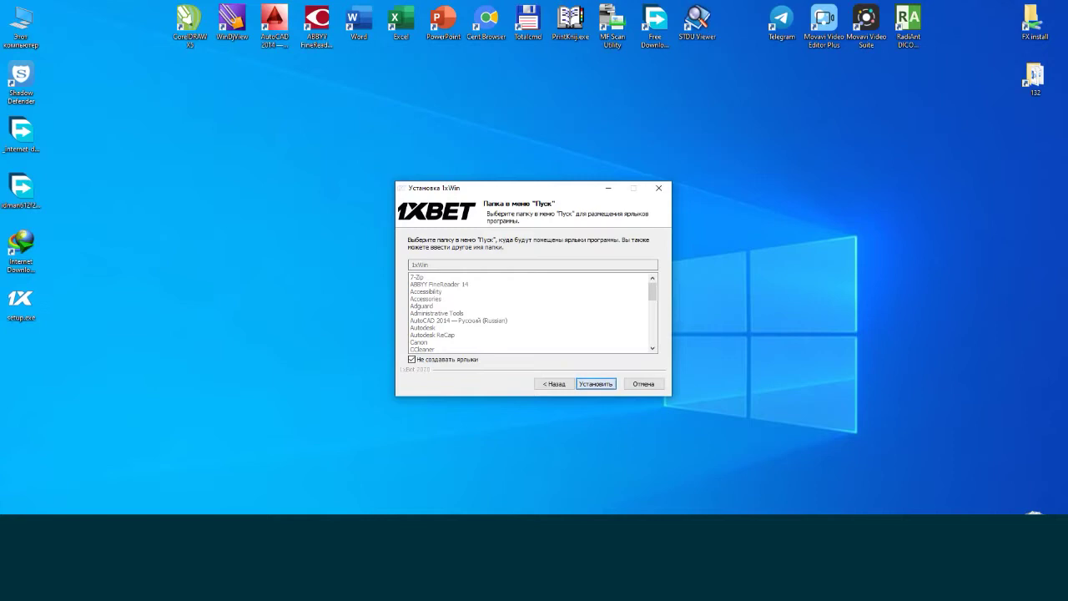
pyautogui.moveTo(595, 399); pyautogui.dragTo(608, 409)
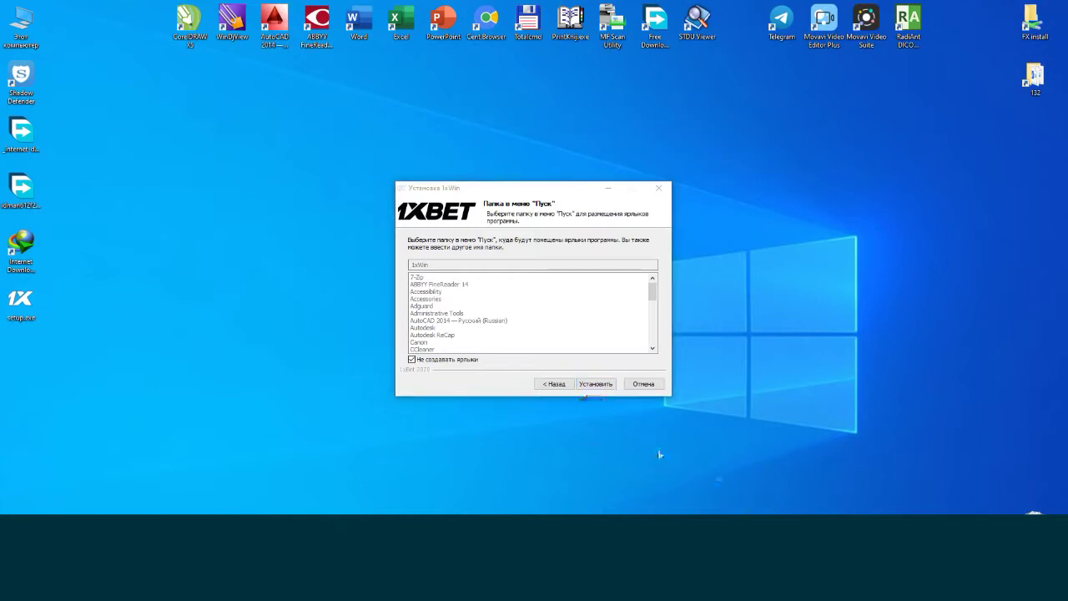
pyautogui.click(589, 385)
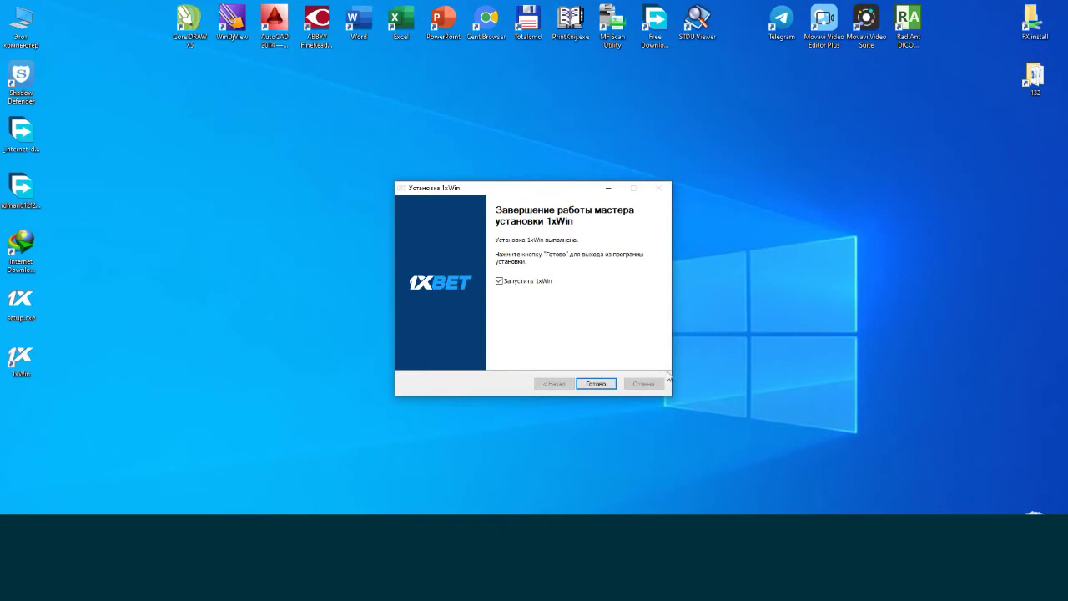
pyautogui.click(669, 410)
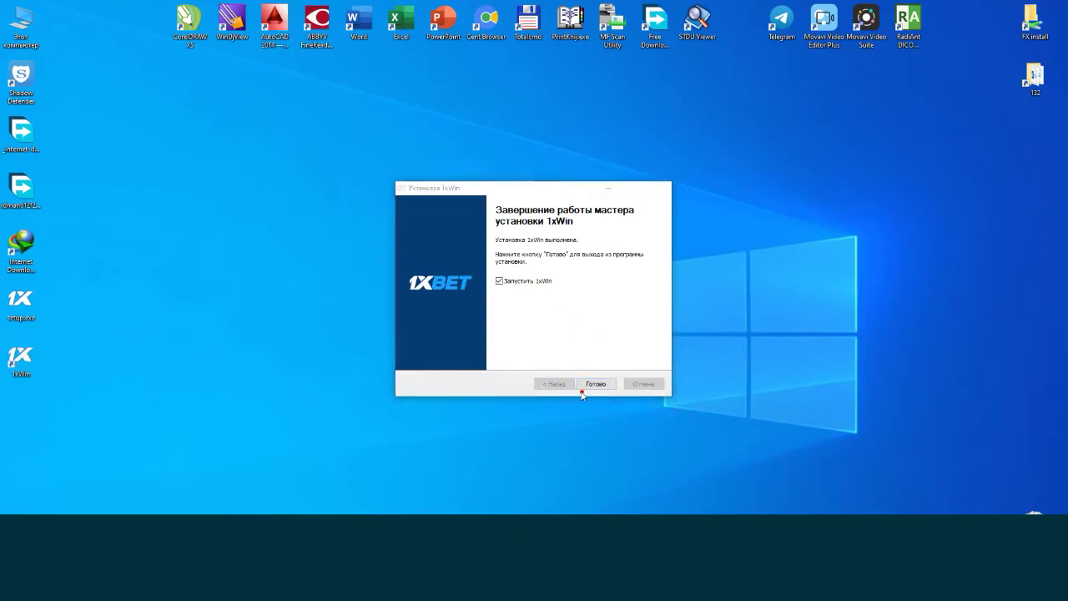
pyautogui.moveTo(622, 397)
pyautogui.mouseDown()
pyautogui.moveTo(585, 372)
pyautogui.moveTo(579, 399)
pyautogui.moveTo(694, 386)
pyautogui.mouseUp()
pyautogui.moveTo(635, 422); pyautogui.dragTo(739, 377)
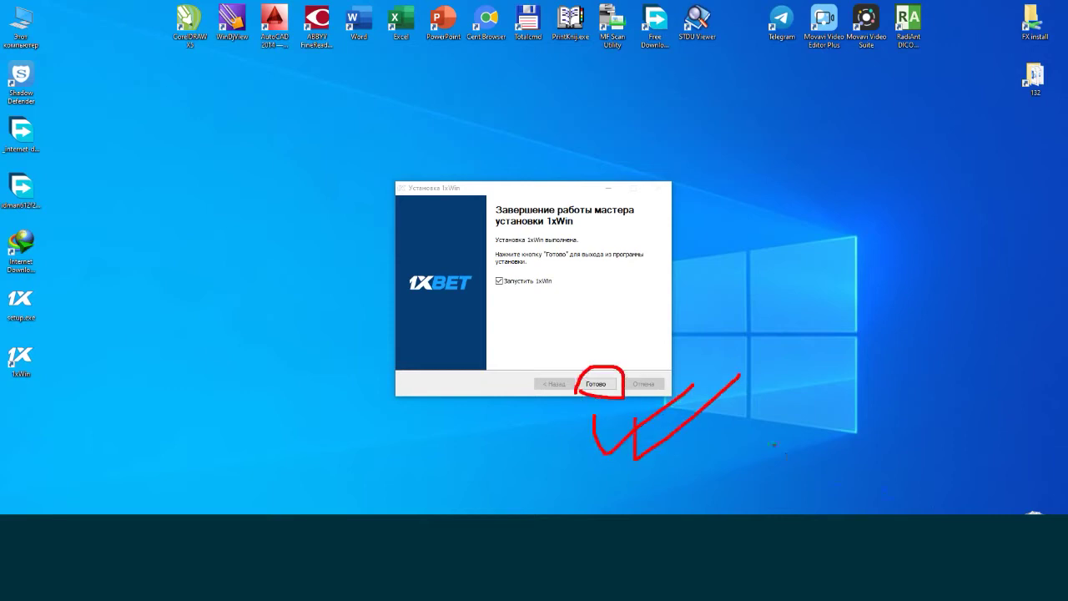
# Finish setup, accept Русский for the updater, recentre its window and close Toner Status.
pyautogui.click(594, 384)
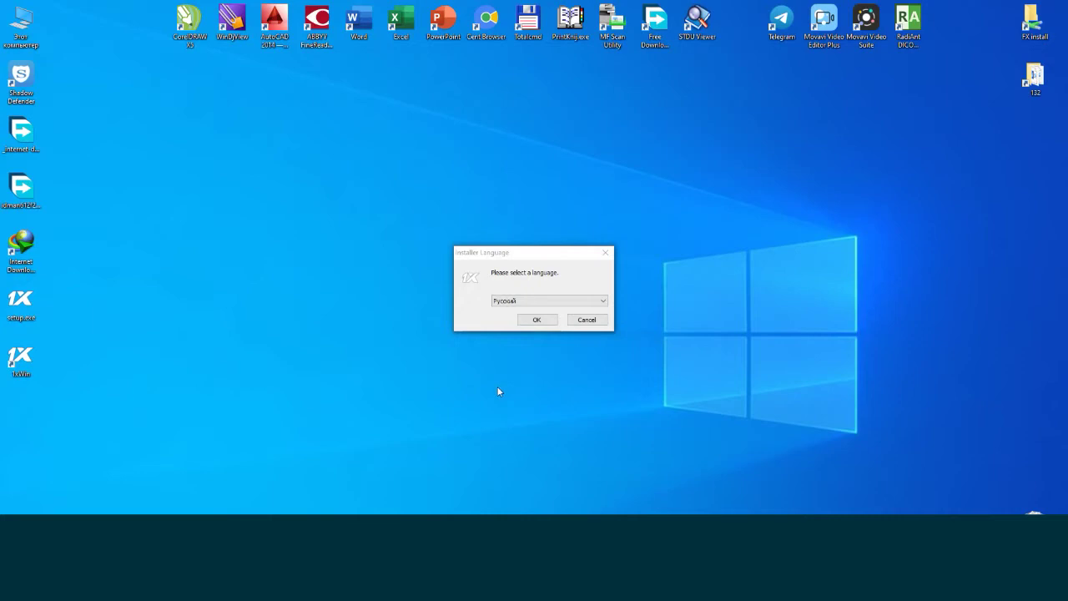
pyautogui.click(537, 319)
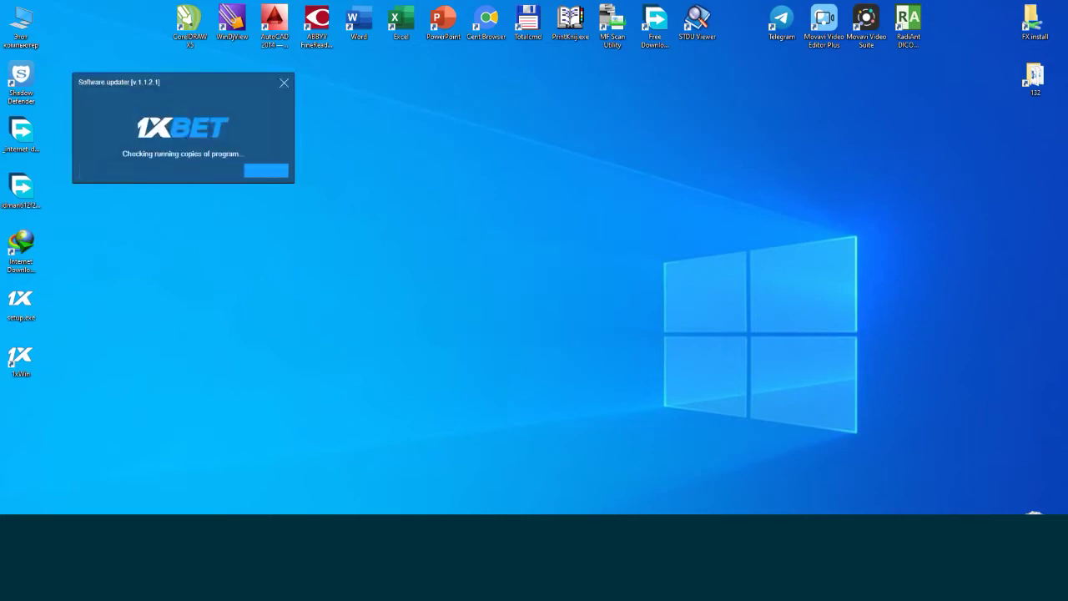
pyautogui.moveTo(117, 188)
pyautogui.mouseDown()
pyautogui.moveTo(327, 207)
pyautogui.moveTo(167, 28)
pyautogui.moveTo(84, 186)
pyautogui.moveTo(162, 228)
pyautogui.mouseUp()
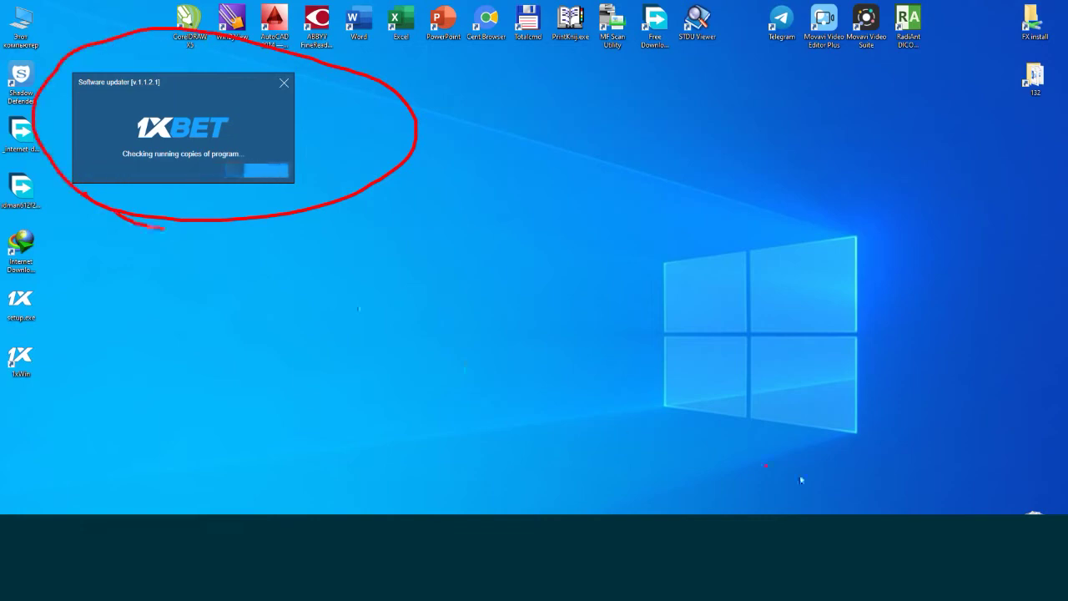
pyautogui.moveTo(221, 84)
pyautogui.mouseDown()
pyautogui.moveTo(420, 151)
pyautogui.moveTo(607, 232)
pyautogui.mouseUp()
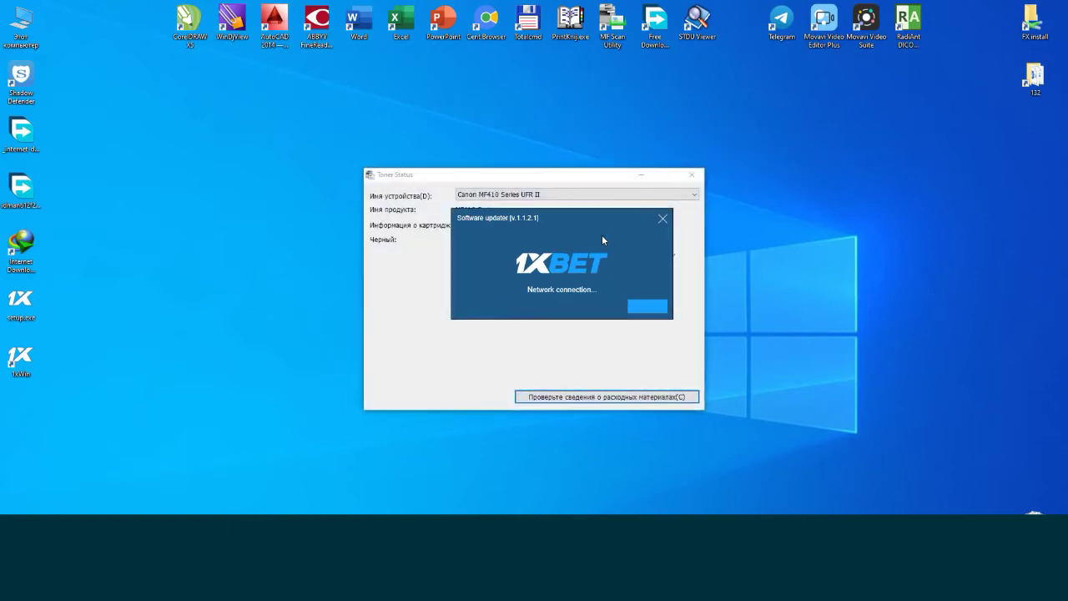
pyautogui.click(688, 179)
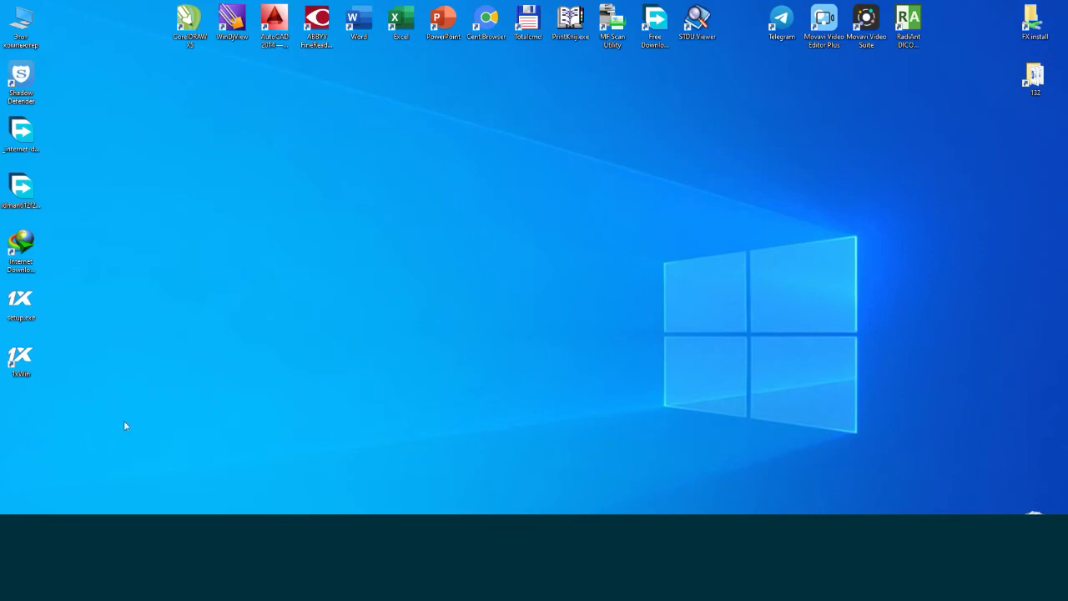
# Launch 1xWin from its desktop shortcut, agreeing with Да to close running copies.
pyautogui.click(21, 362)
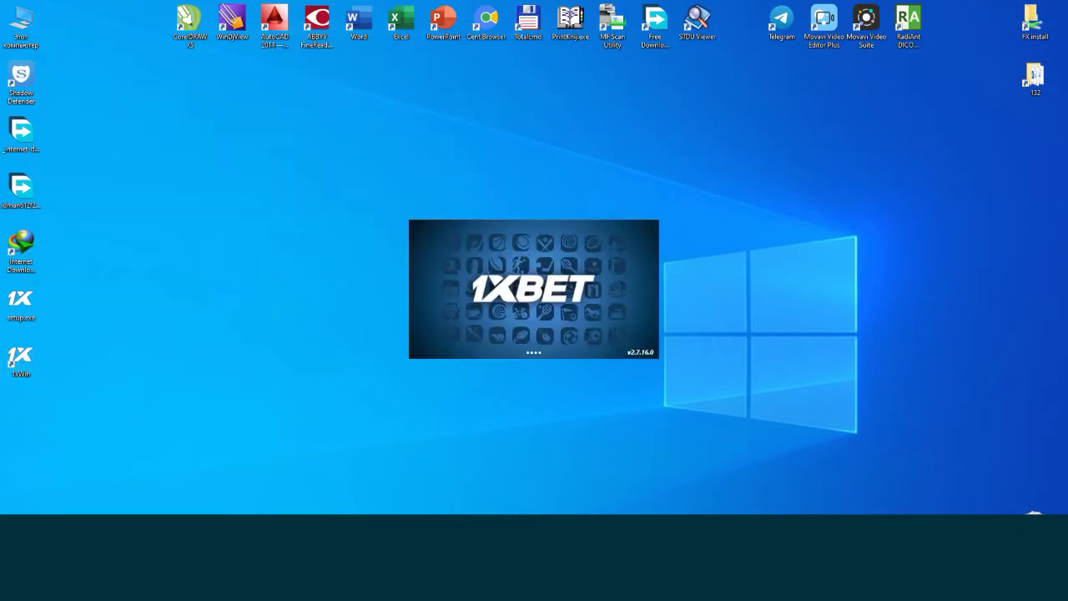
pyautogui.moveTo(683, 384)
pyautogui.mouseDown()
pyautogui.moveTo(576, 434)
pyautogui.moveTo(612, 438)
pyautogui.moveTo(740, 374)
pyautogui.mouseUp()
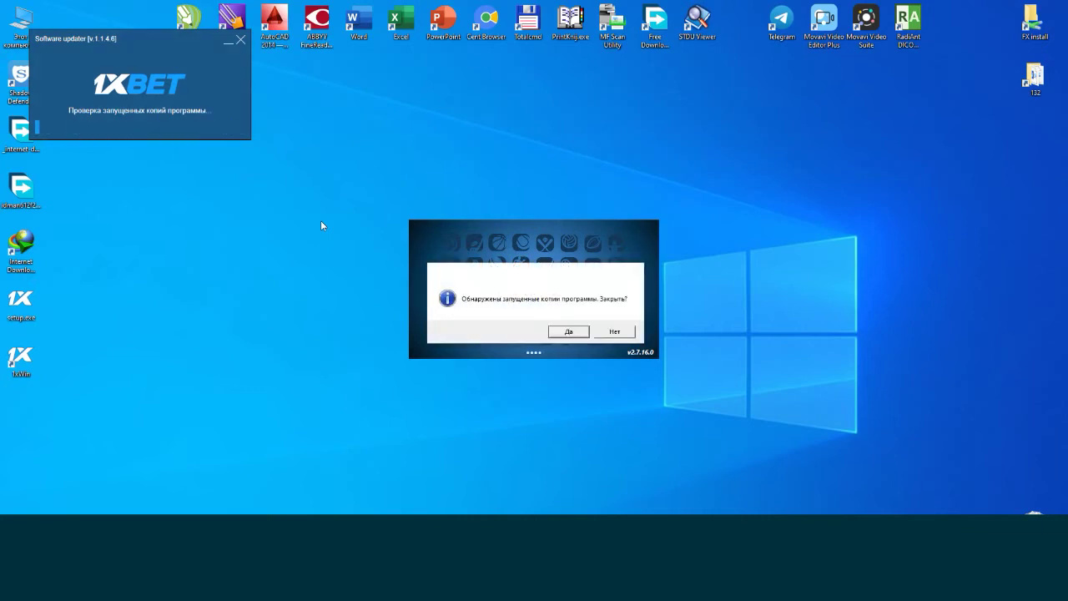
pyautogui.click(565, 333)
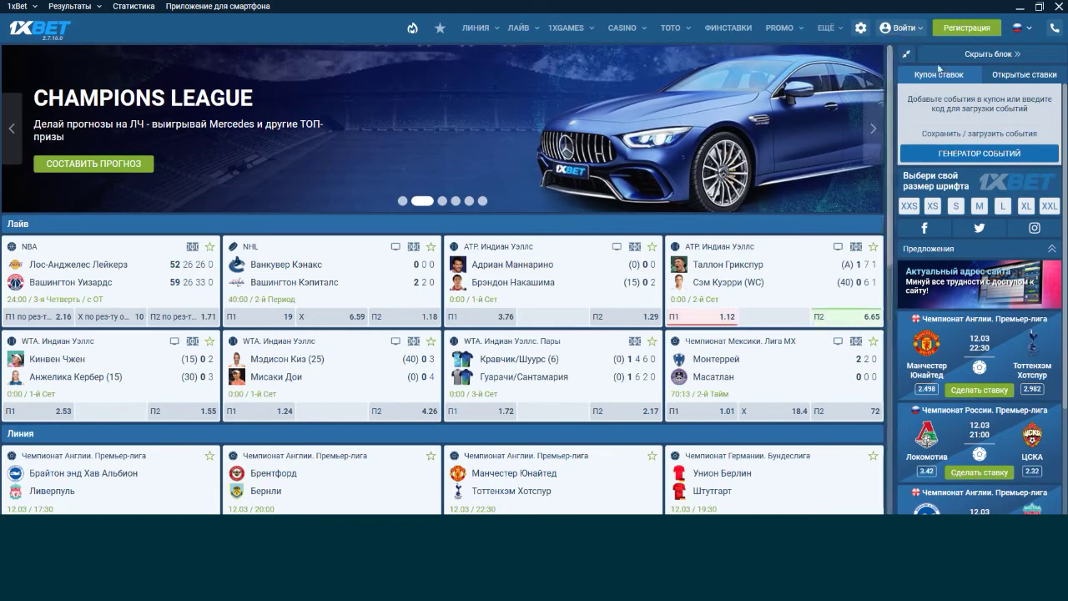
# Attempt login with a login ID and password, then dismiss 'Неверный логин или пароль!'.
pyautogui.click(903, 29)
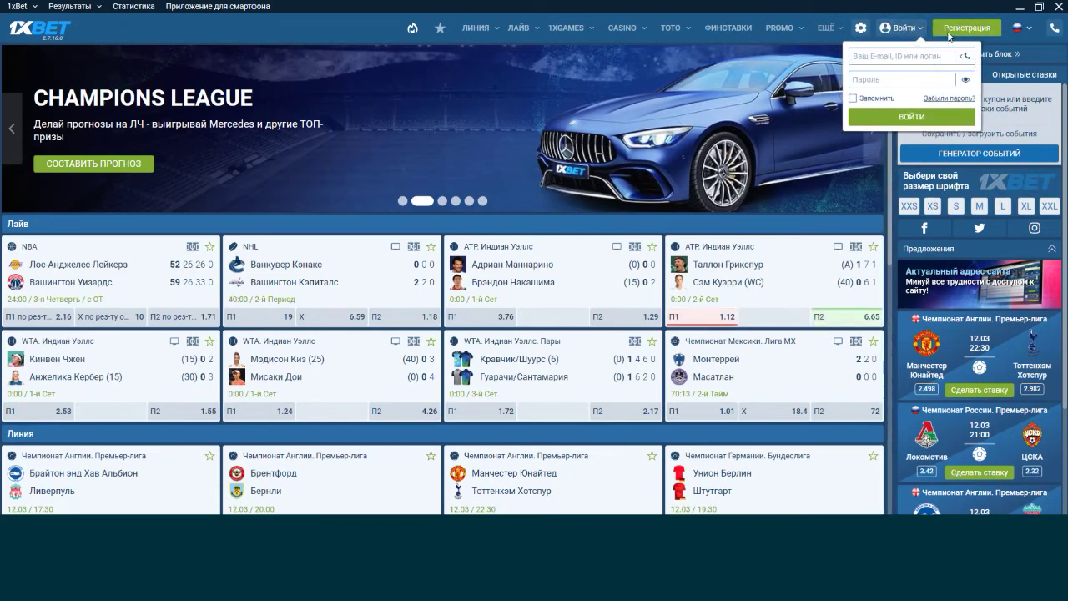
pyautogui.click(892, 55)
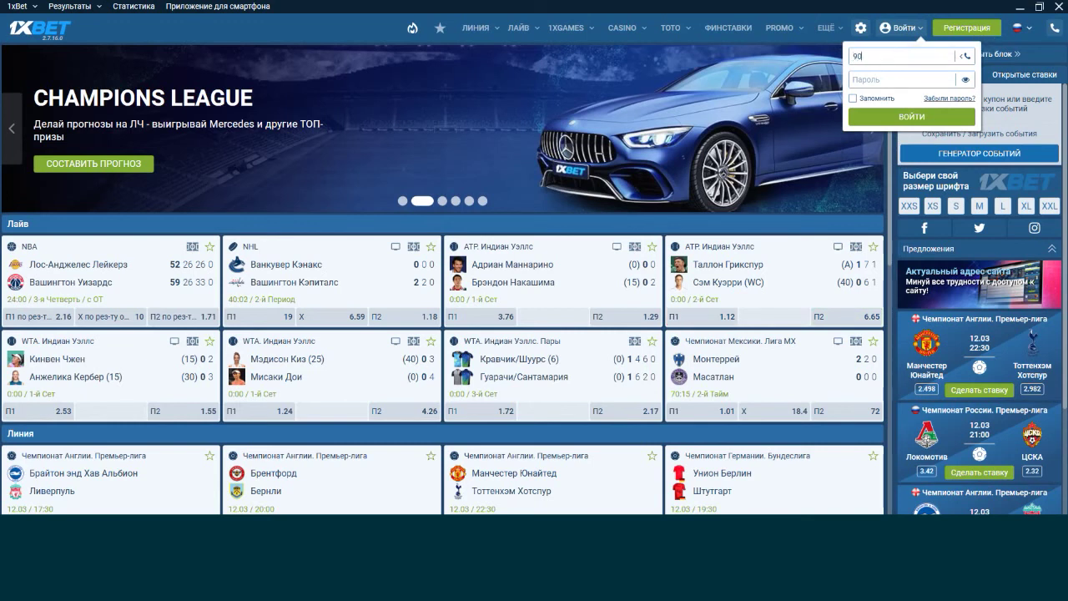
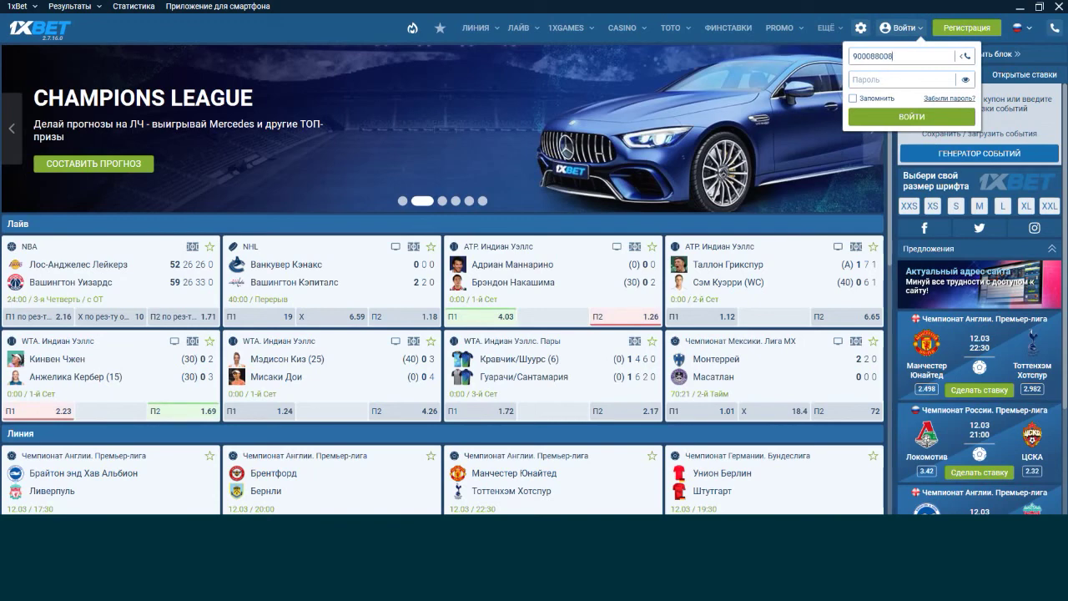
pyautogui.moveTo(874, 55); pyautogui.dragTo(863, 56)
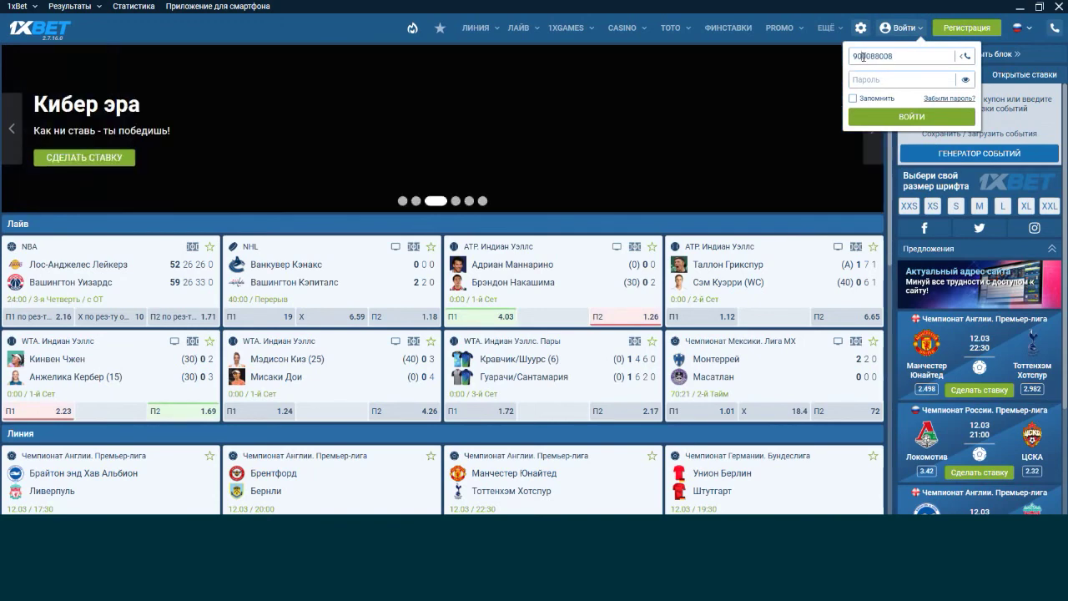
pyautogui.click(890, 56)
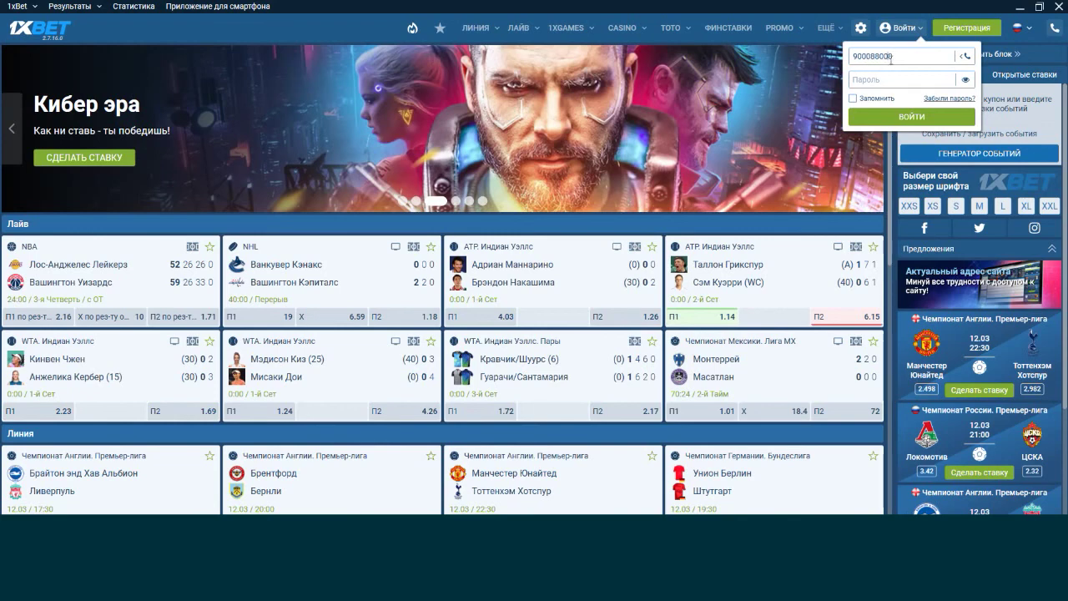
pyautogui.click(888, 81)
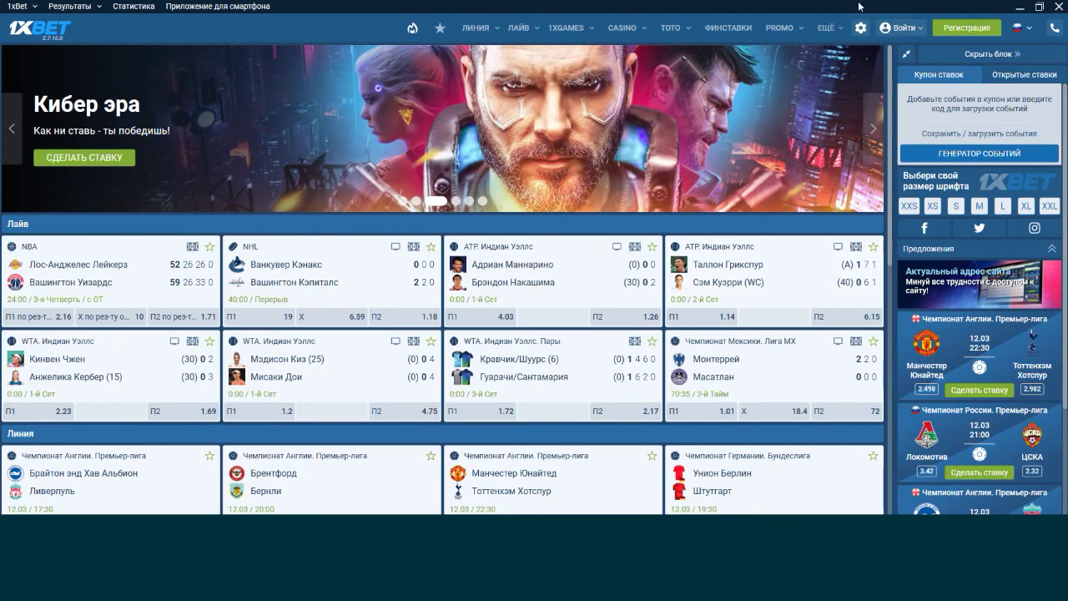
pyautogui.moveTo(909, 28)
pyautogui.click(924, 116)
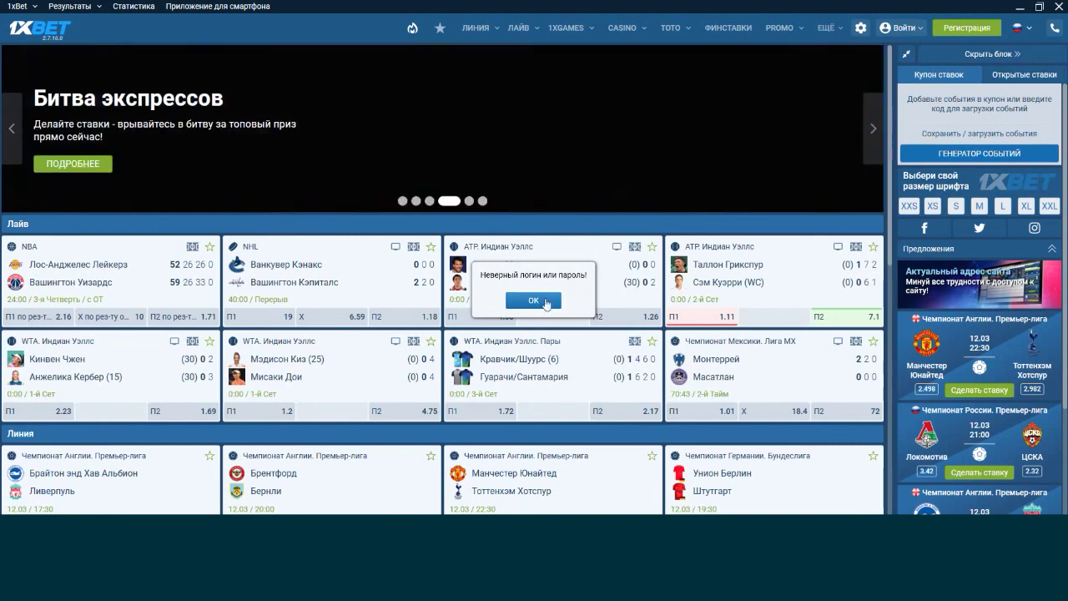
pyautogui.click(533, 300)
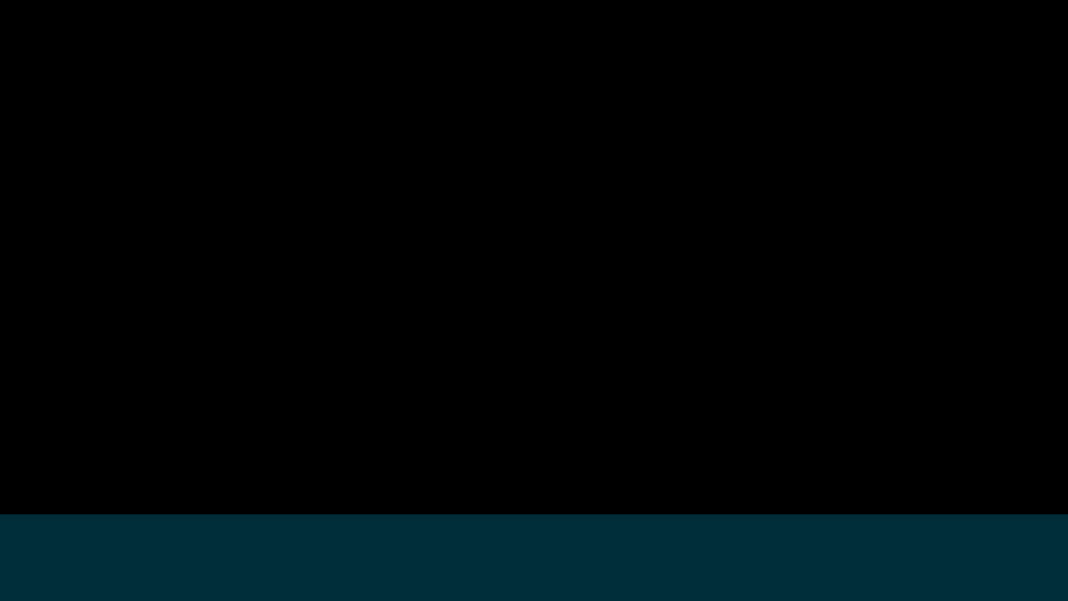